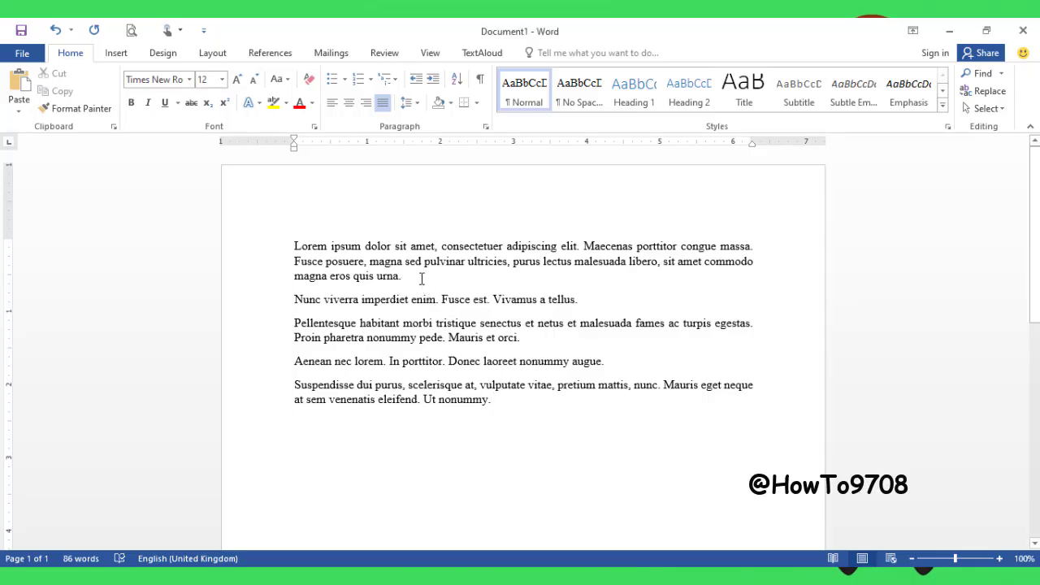
Add a round-bulleted empty paragraph after 'magna eros quis urna.' and show the numbering formats
{"action": "key", "text": "Return"}
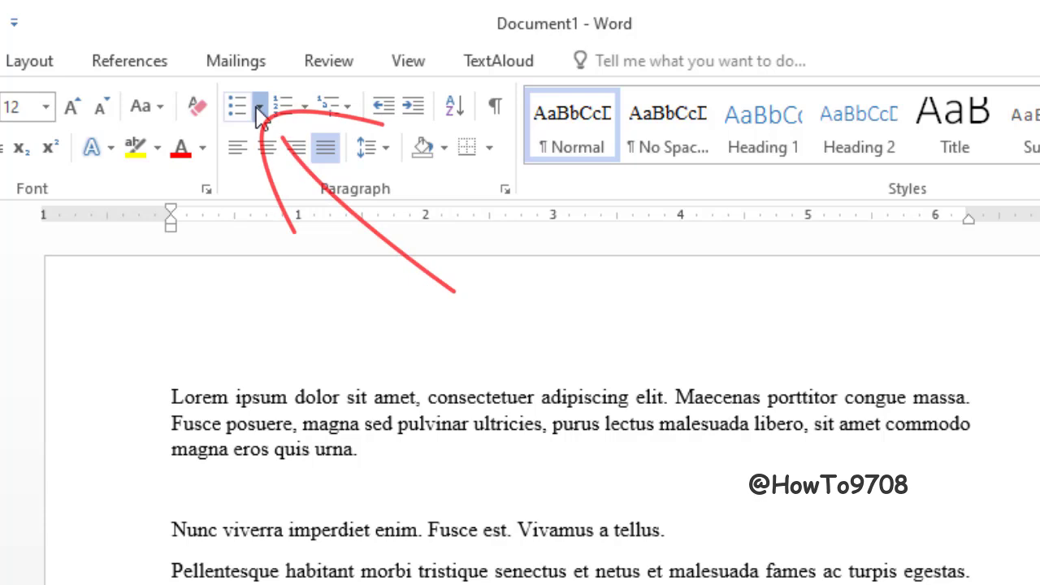
{"action": "left_click", "coordinate": [259, 112]}
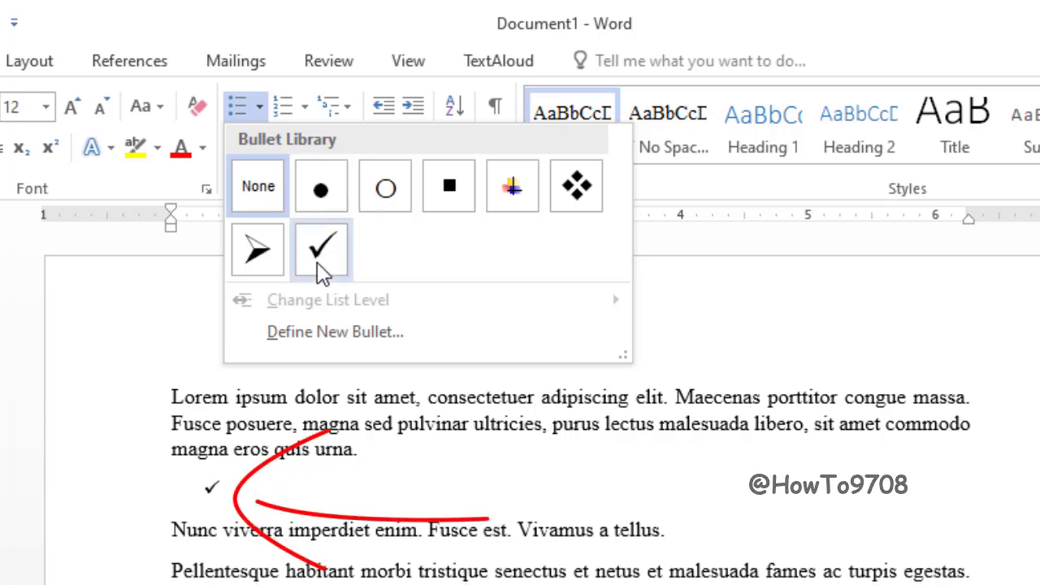
{"action": "left_click", "coordinate": [309, 198]}
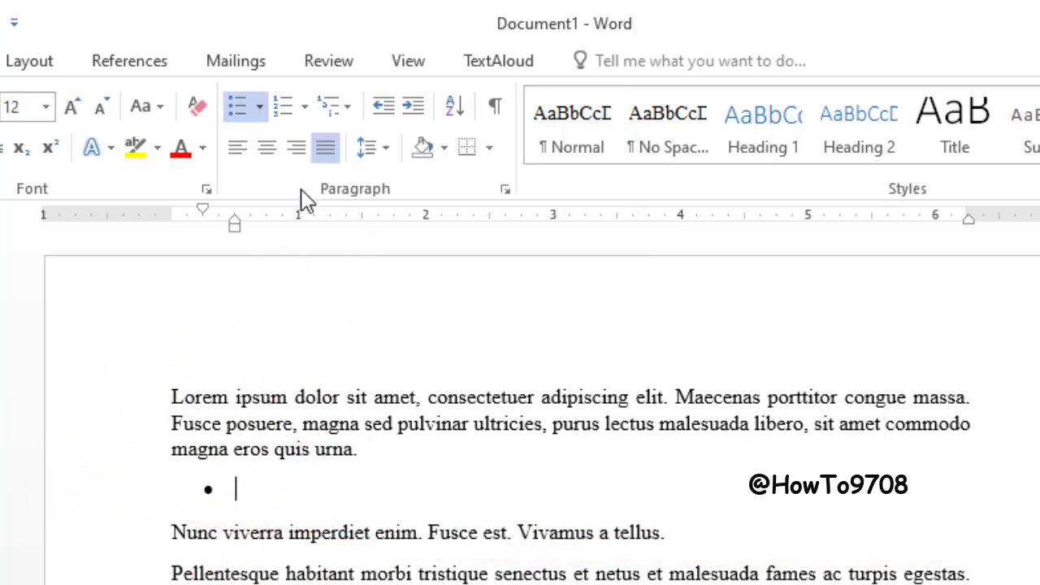
{"action": "left_click", "coordinate": [303, 111]}
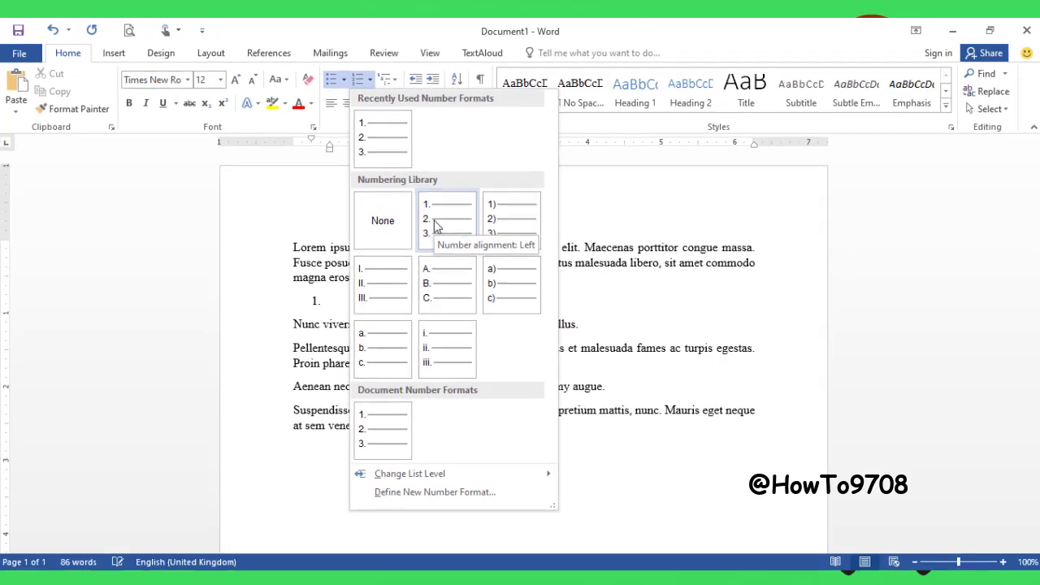
Apply '1. 2. 3.' numbering and enter the items Hello World, How are you? and …
{"action": "left_click", "coordinate": [422, 302]}
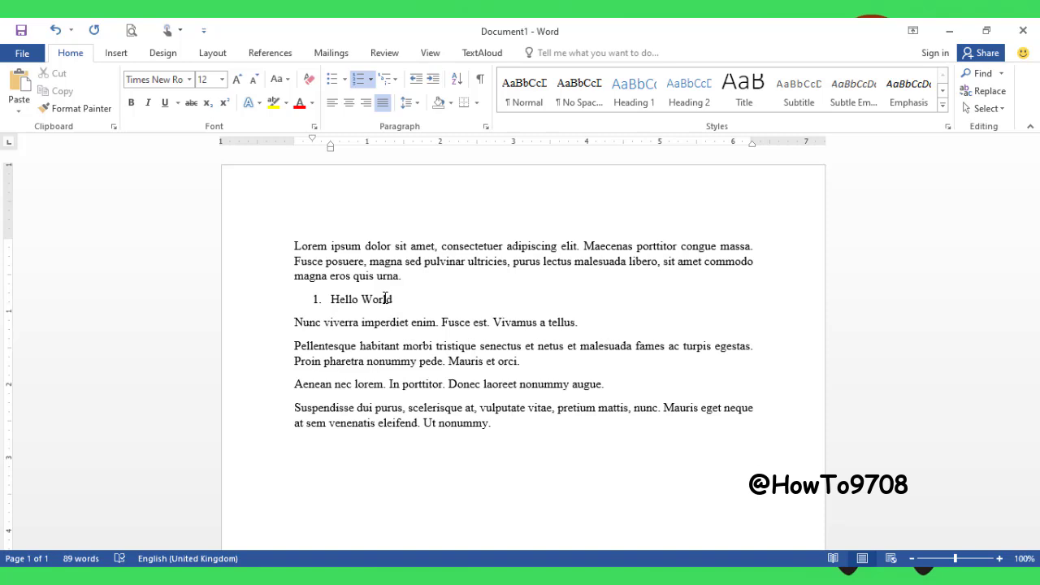
{"action": "key", "text": "Return"}
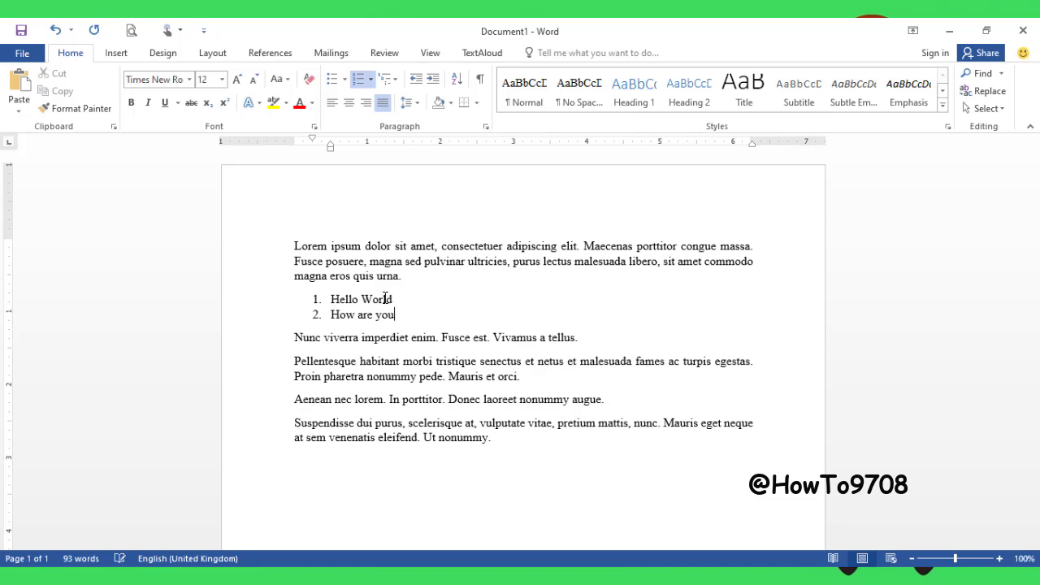
{"action": "key", "text": "Return"}
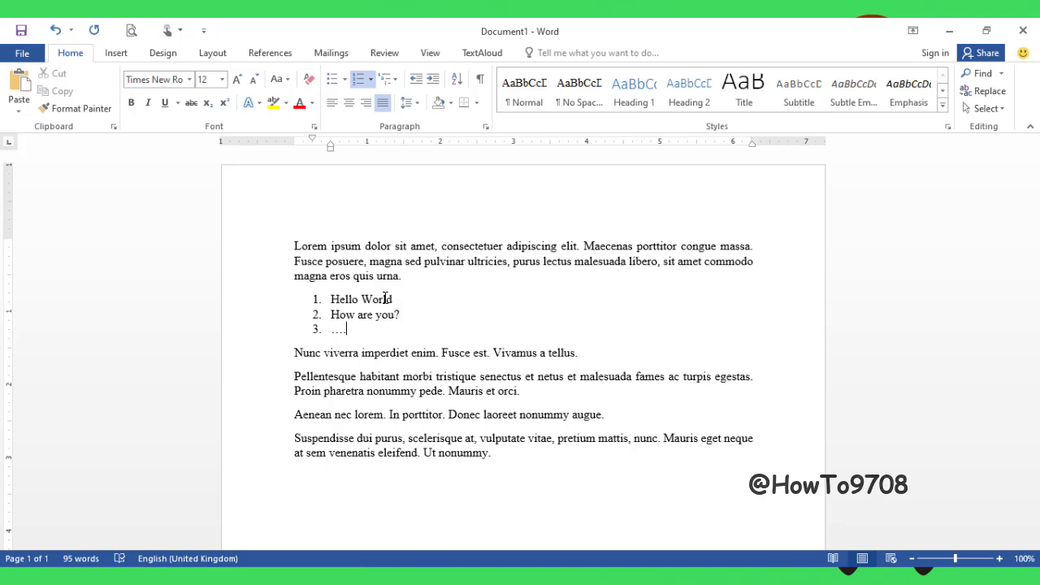
{"action": "type", "text": "...."}
{"action": "key", "text": "Return"}
{"action": "key", "text": "Return"}
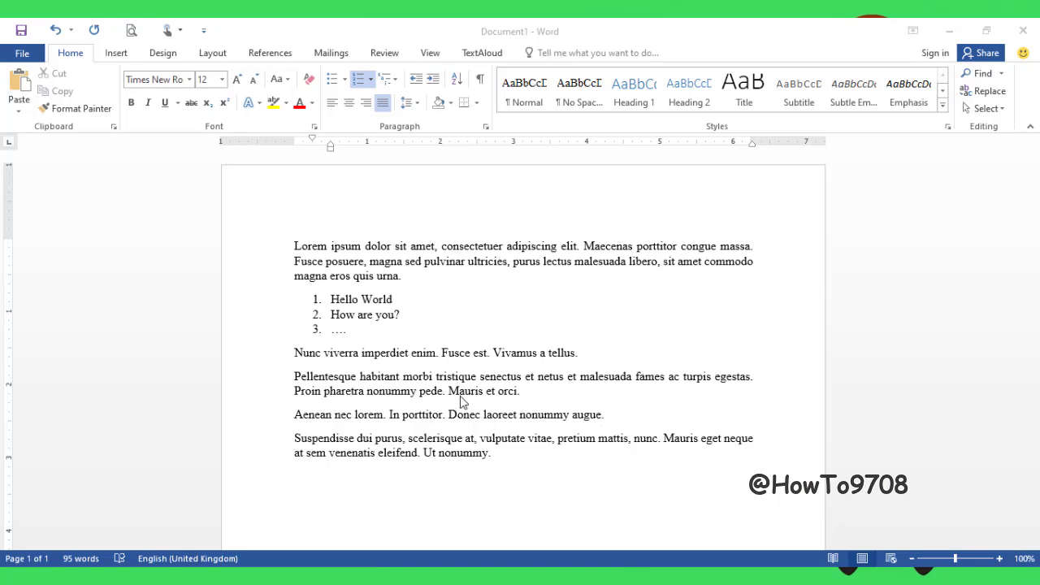
Insert msoft.jpeg from the Desktop into a new paragraph after 'Mauris et orci.'
{"action": "left_click", "coordinate": [531, 392]}
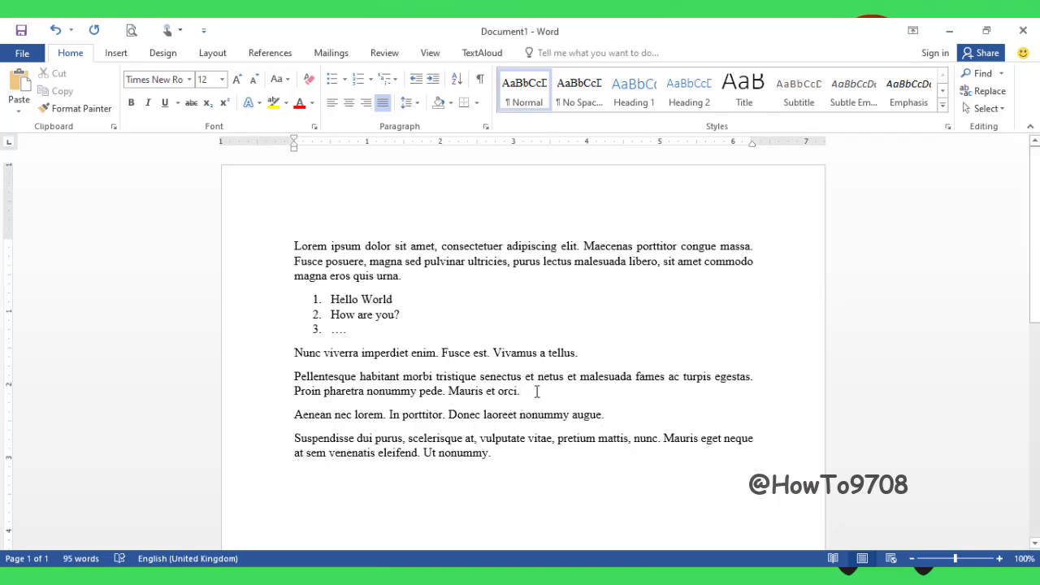
{"action": "key", "text": "Return"}
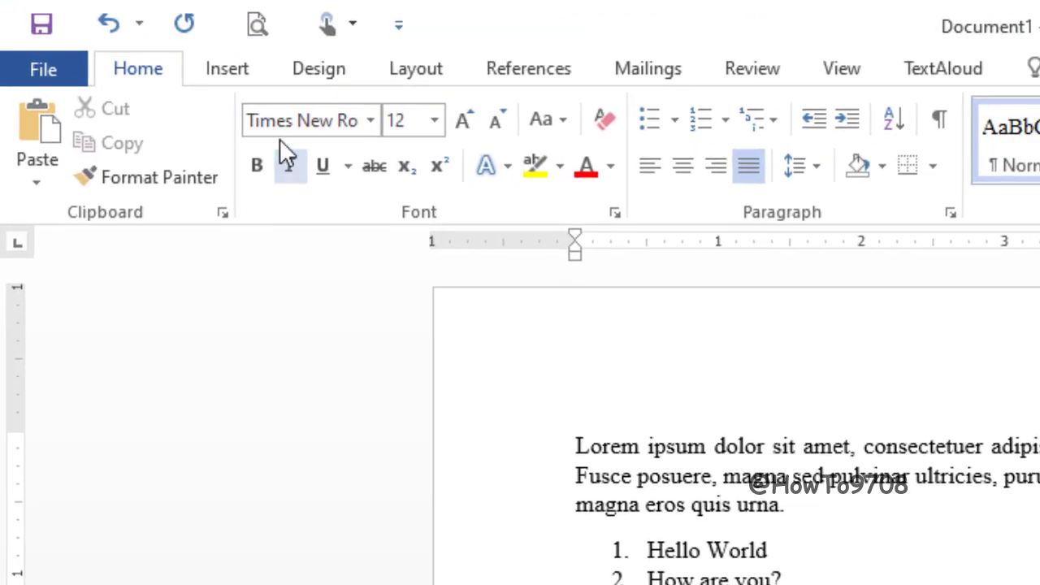
{"action": "left_click", "coordinate": [235, 71]}
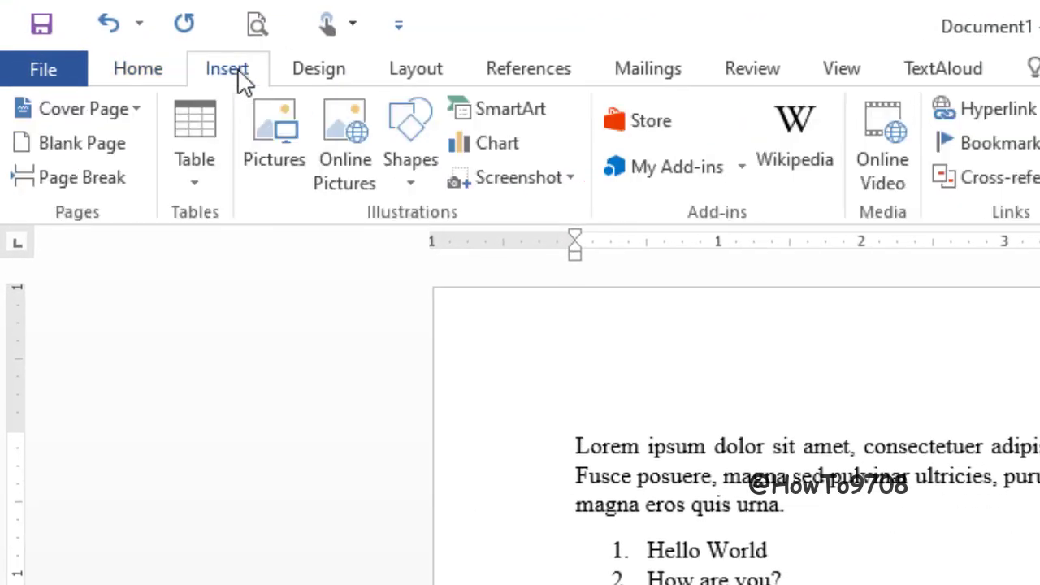
{"action": "left_click", "coordinate": [254, 145]}
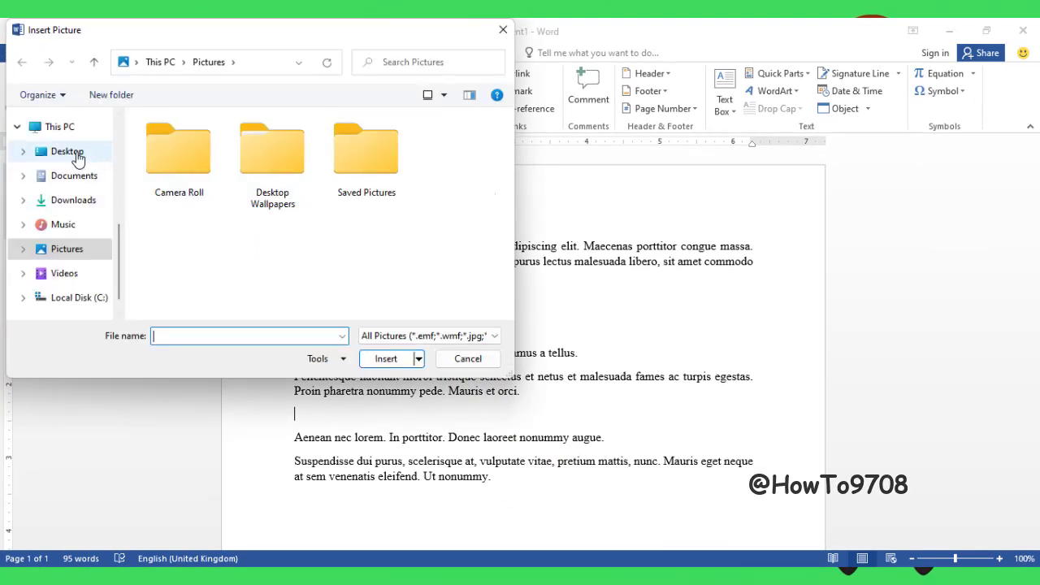
{"action": "left_click", "coordinate": [77, 155]}
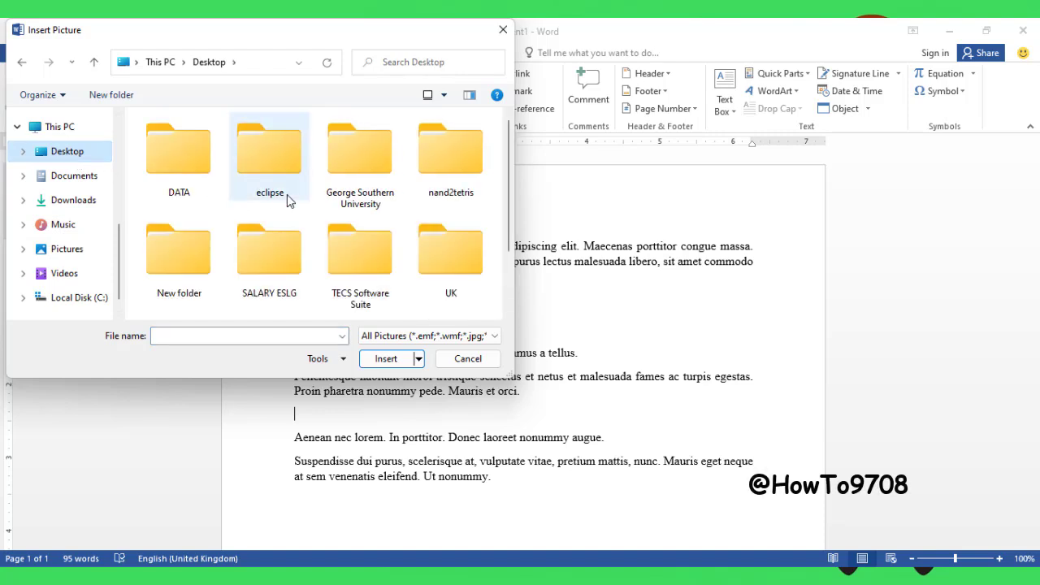
{"action": "scroll", "coordinate": [338, 203], "scroll_direction": "down", "scroll_amount": 2}
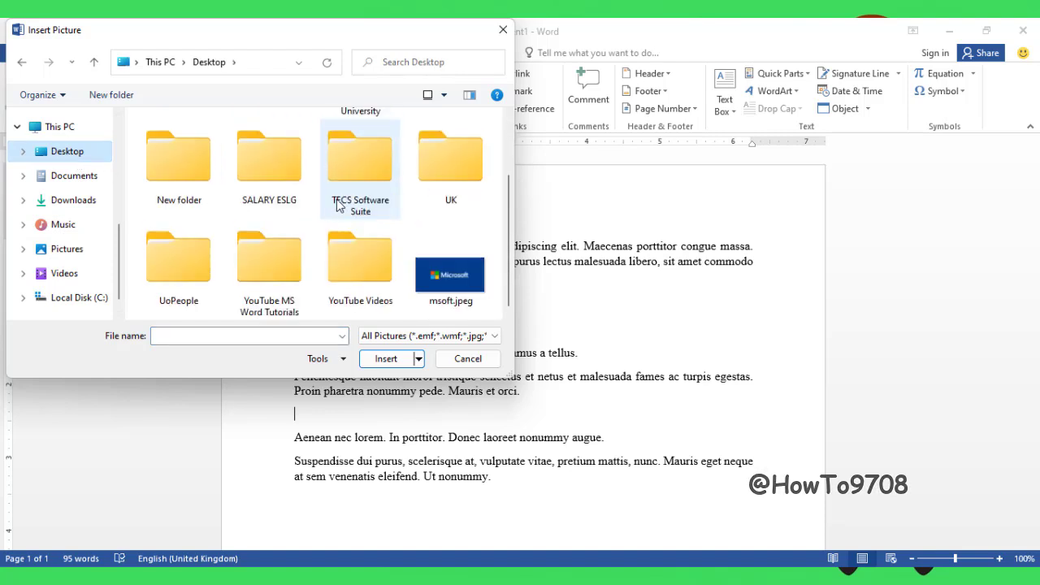
{"action": "left_click", "coordinate": [451, 281]}
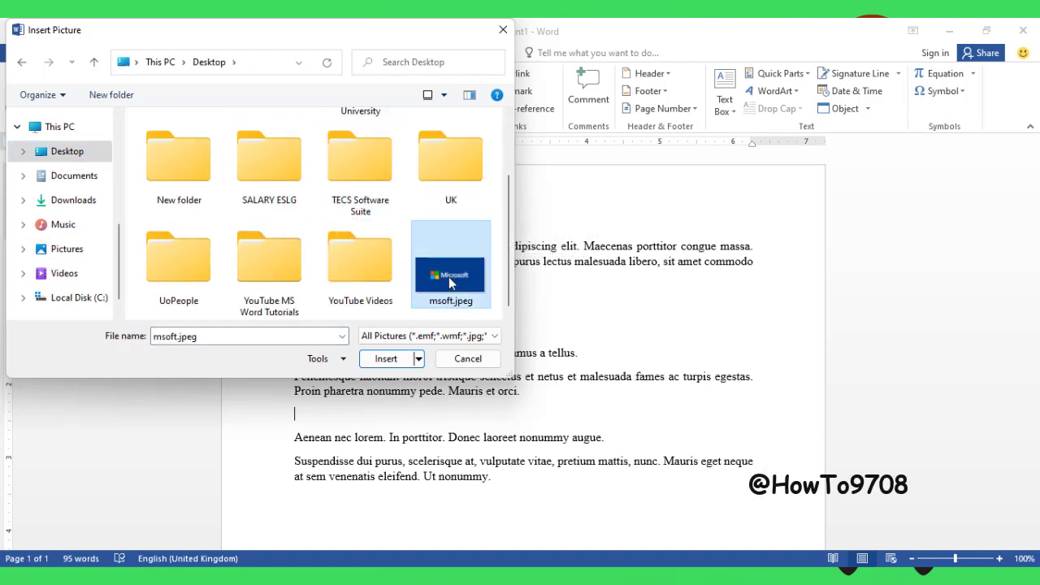
{"action": "left_click", "coordinate": [406, 359]}
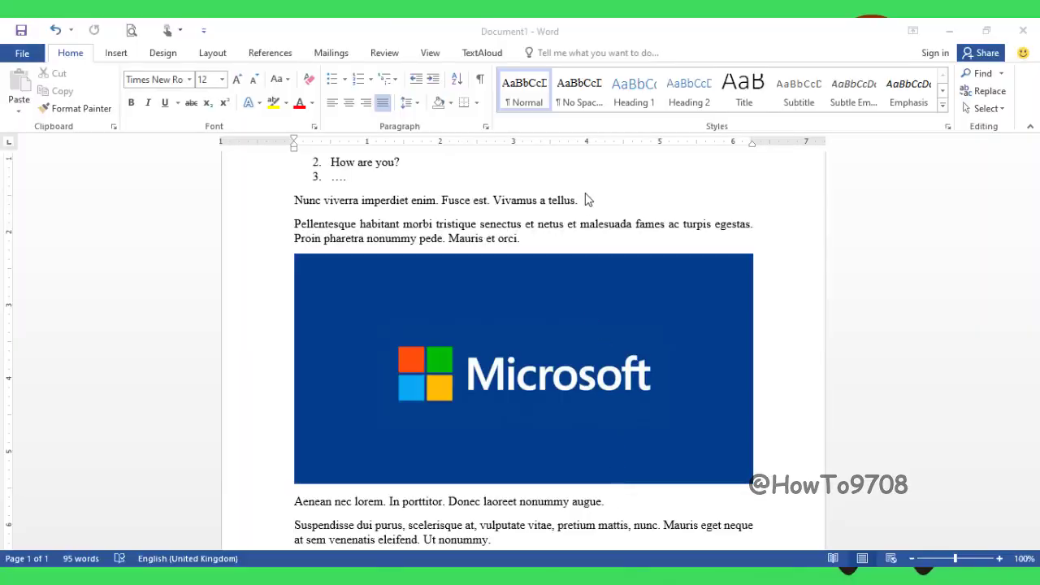
Shrink the Microsoft logo from its right, top and left sides to about half the text width
{"action": "left_click", "coordinate": [586, 195]}
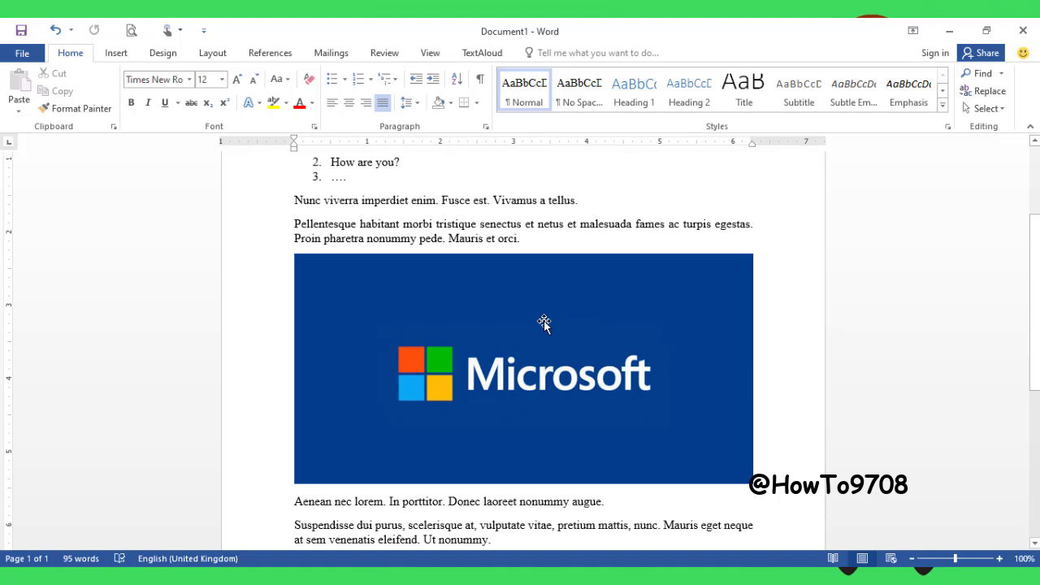
{"action": "left_click", "coordinate": [398, 301]}
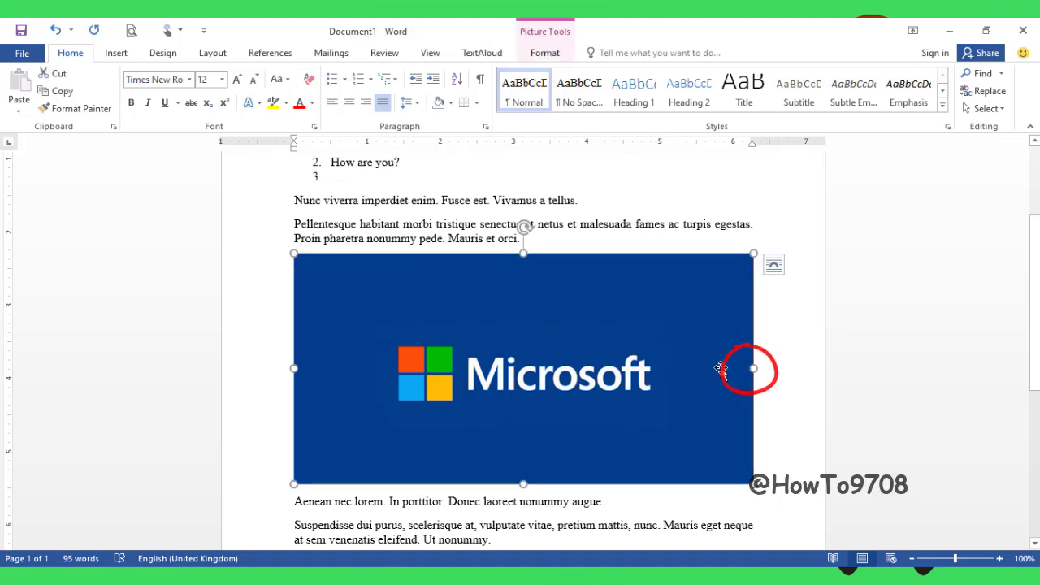
{"action": "left_click_drag", "start_coordinate": [740, 370], "coordinate": [539, 373]}
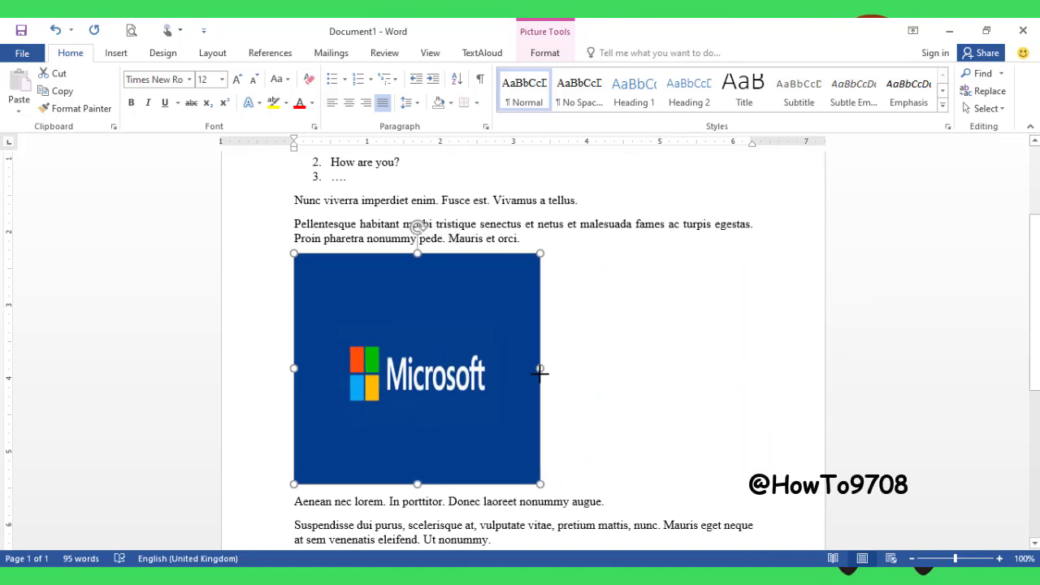
{"action": "left_click_drag", "start_coordinate": [415, 256], "coordinate": [391, 363]}
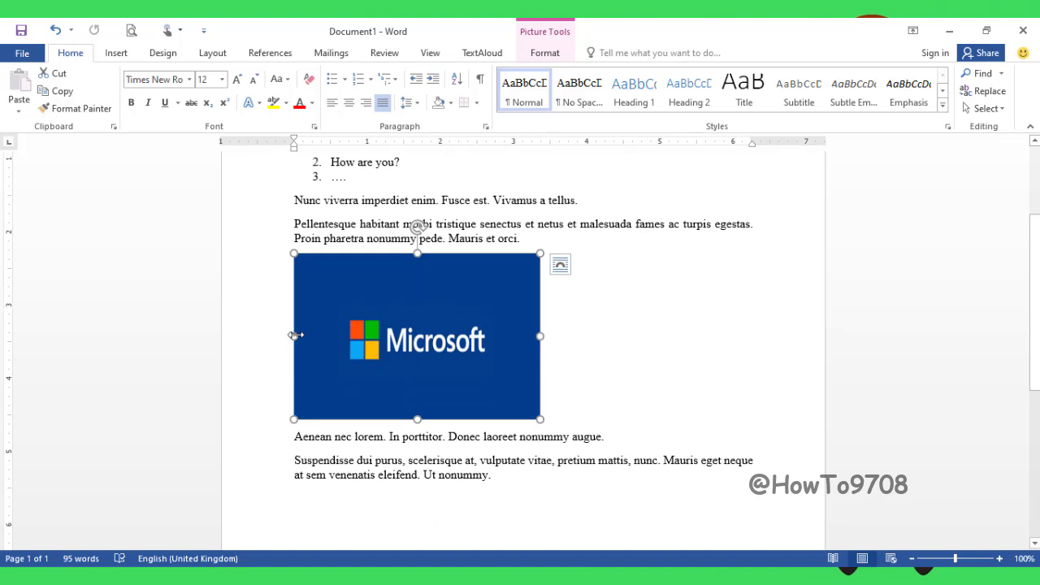
{"action": "left_click_drag", "start_coordinate": [295, 335], "coordinate": [331, 333]}
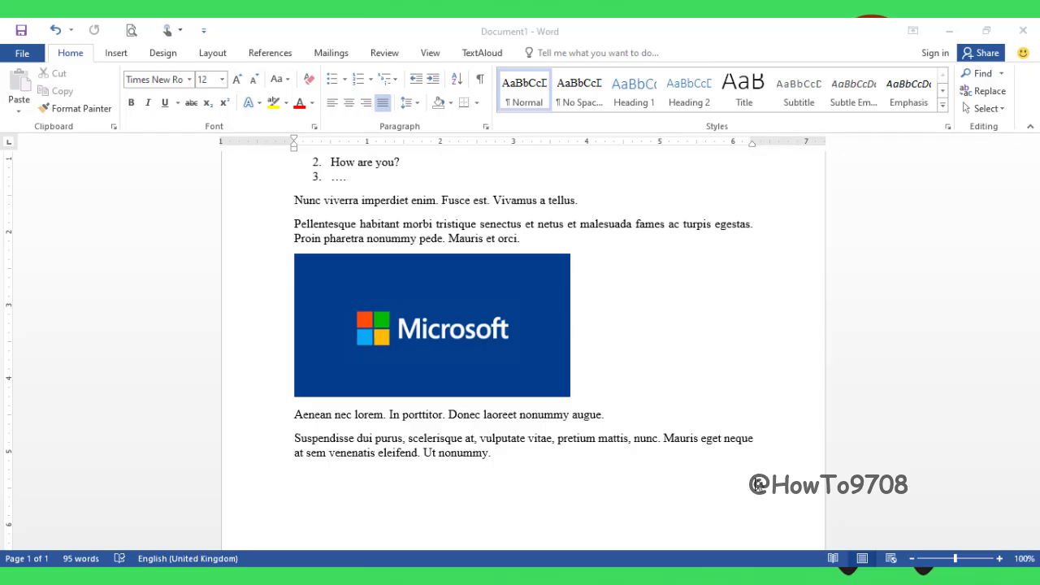
Crop the logo on all four sides, keeping only the blue 'Microsoft' wordmark without the coloured squares
{"action": "left_click", "coordinate": [580, 199]}
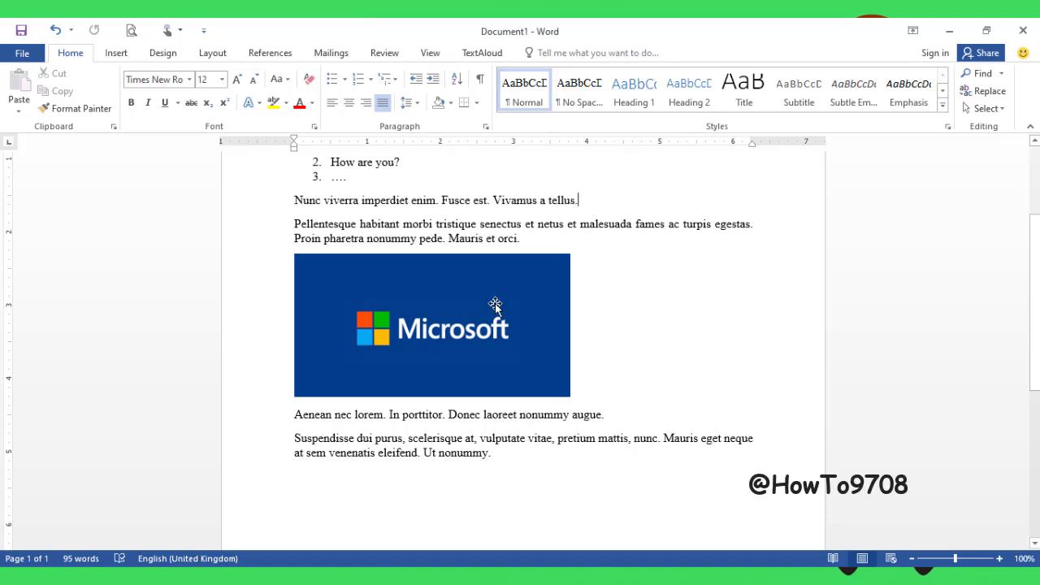
{"action": "left_click", "coordinate": [494, 304]}
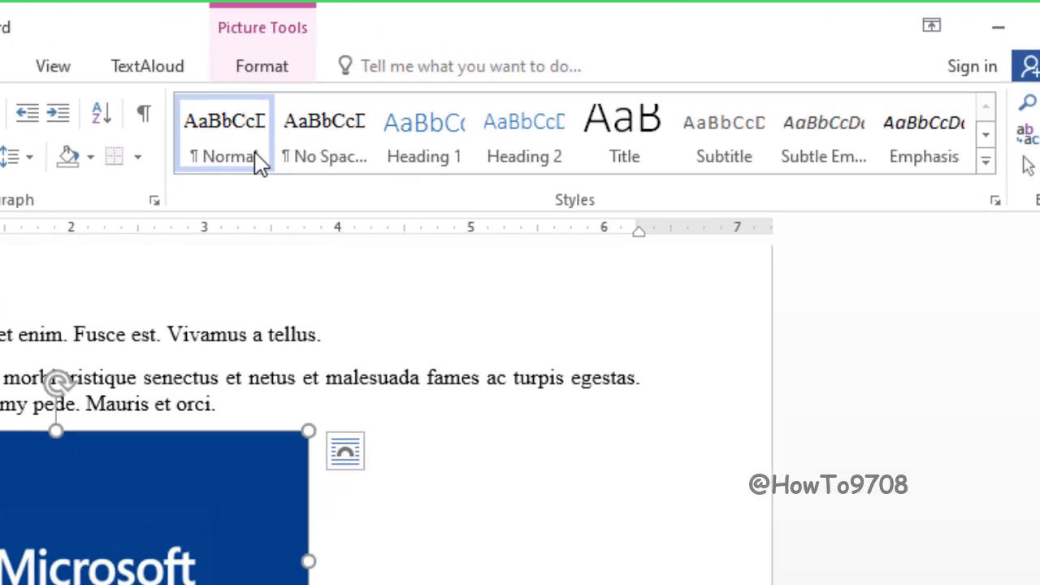
{"action": "left_click", "coordinate": [224, 72]}
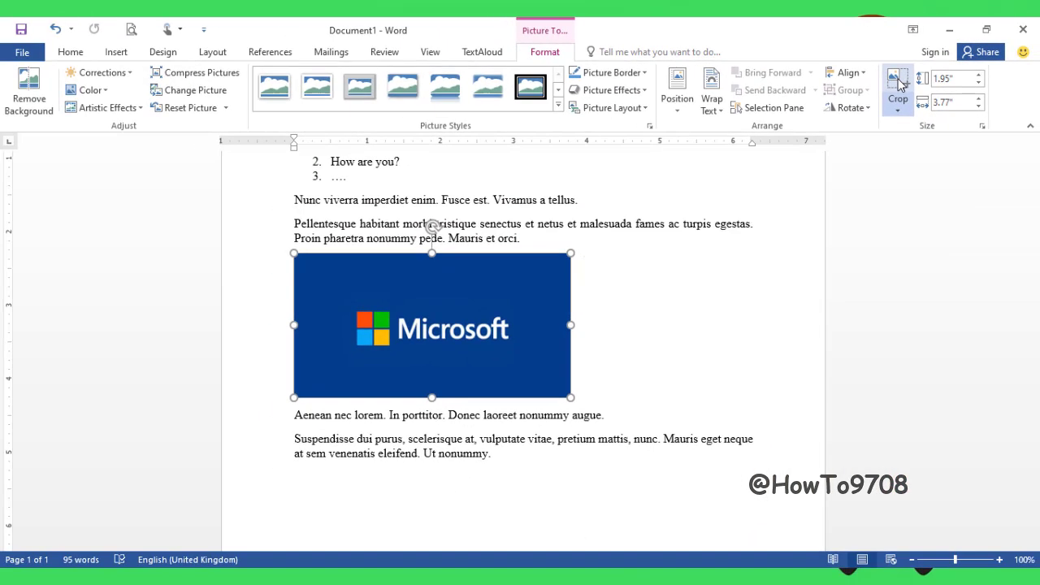
{"action": "left_click", "coordinate": [898, 83]}
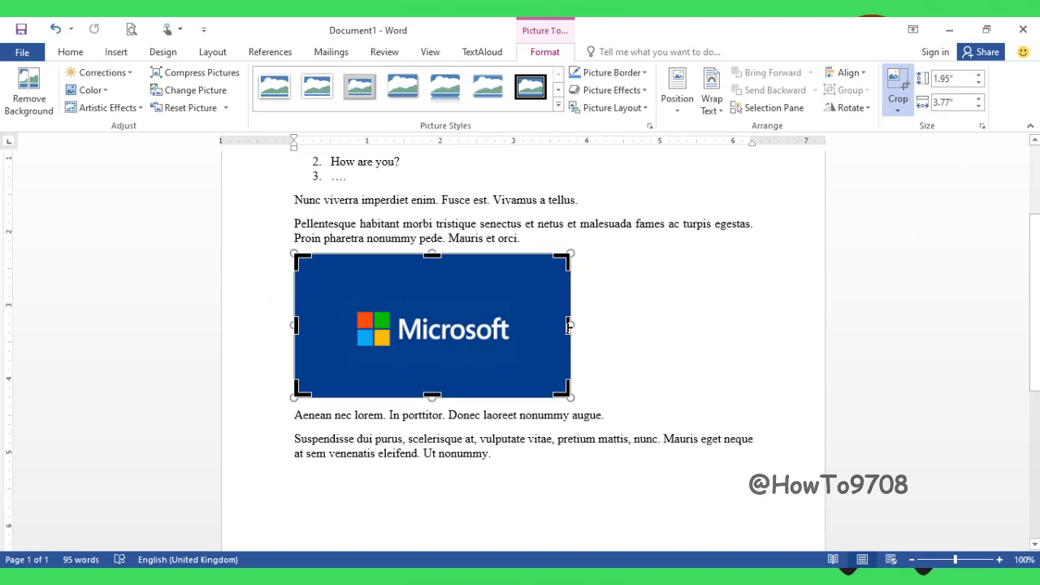
{"action": "left_click_drag", "start_coordinate": [568, 324], "coordinate": [527, 325]}
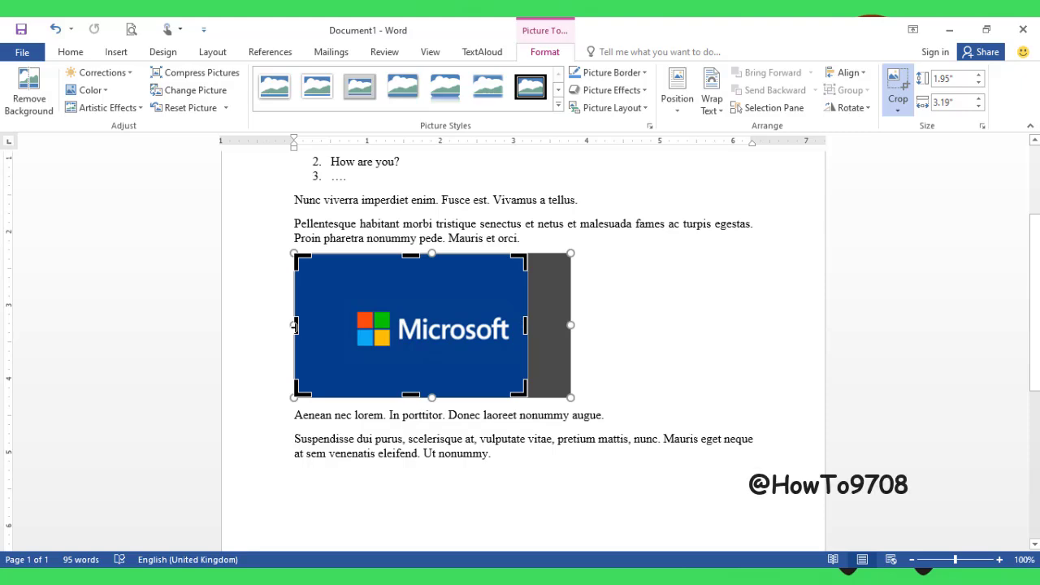
{"action": "left_click_drag", "start_coordinate": [295, 325], "coordinate": [394, 325]}
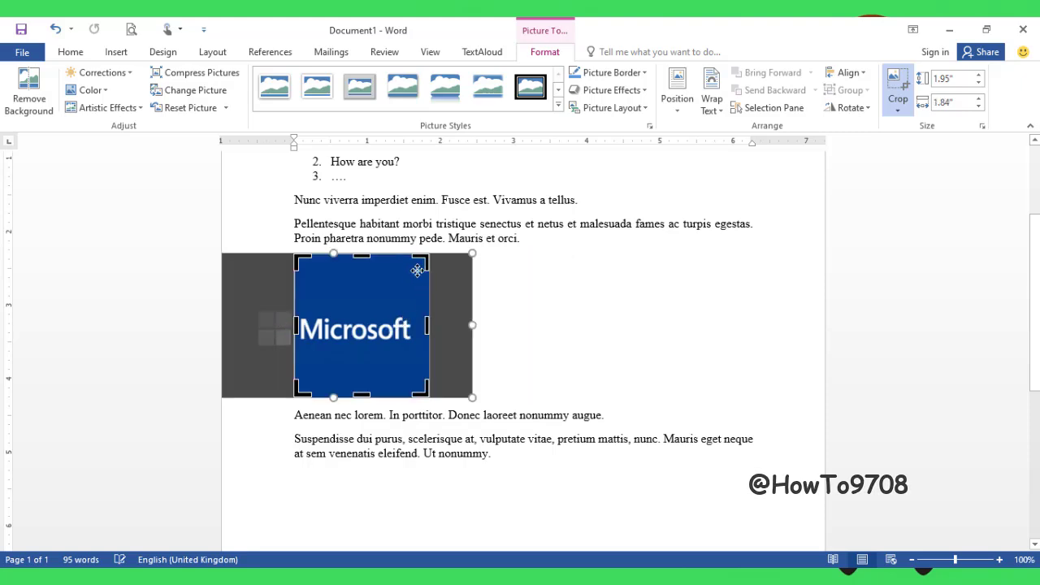
{"action": "left_click_drag", "start_coordinate": [361, 254], "coordinate": [364, 282]}
{"action": "left_click_drag", "start_coordinate": [362, 367], "coordinate": [362, 353]}
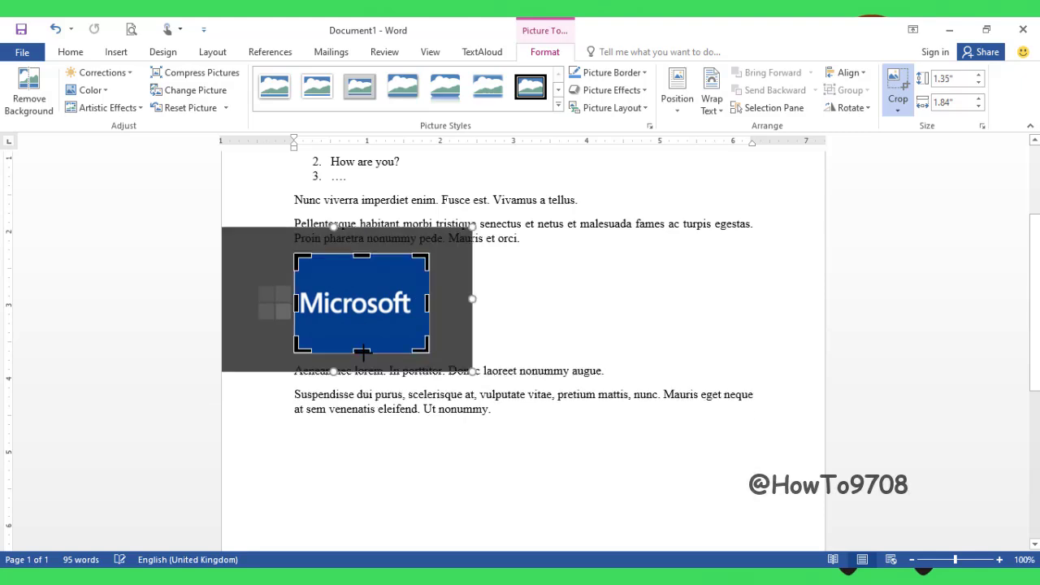
{"action": "key", "text": "Escape"}
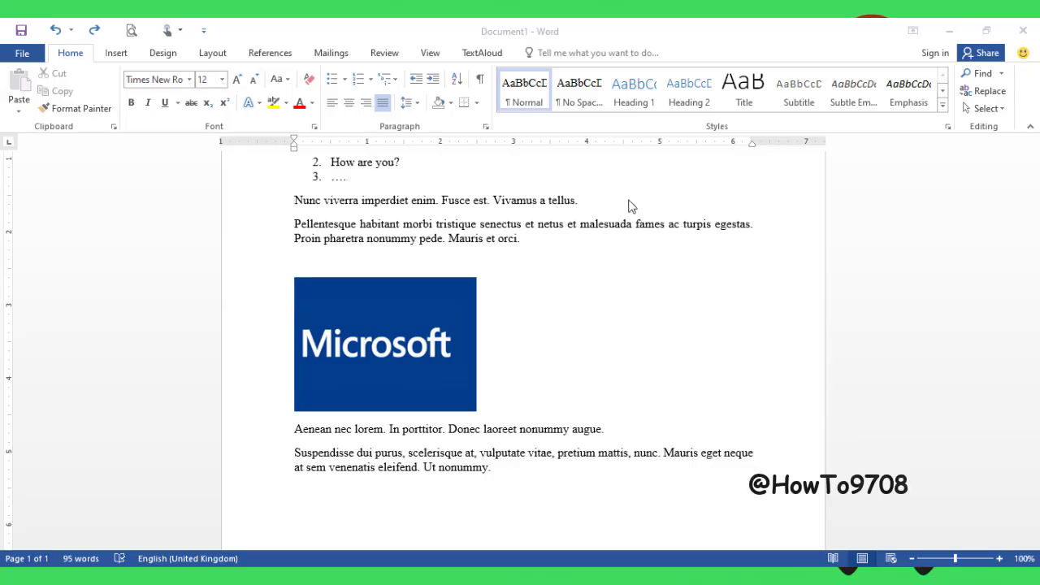
Brighten the cropped logo with a Brightness/Contrast correction preset
{"action": "left_click", "coordinate": [376, 348]}
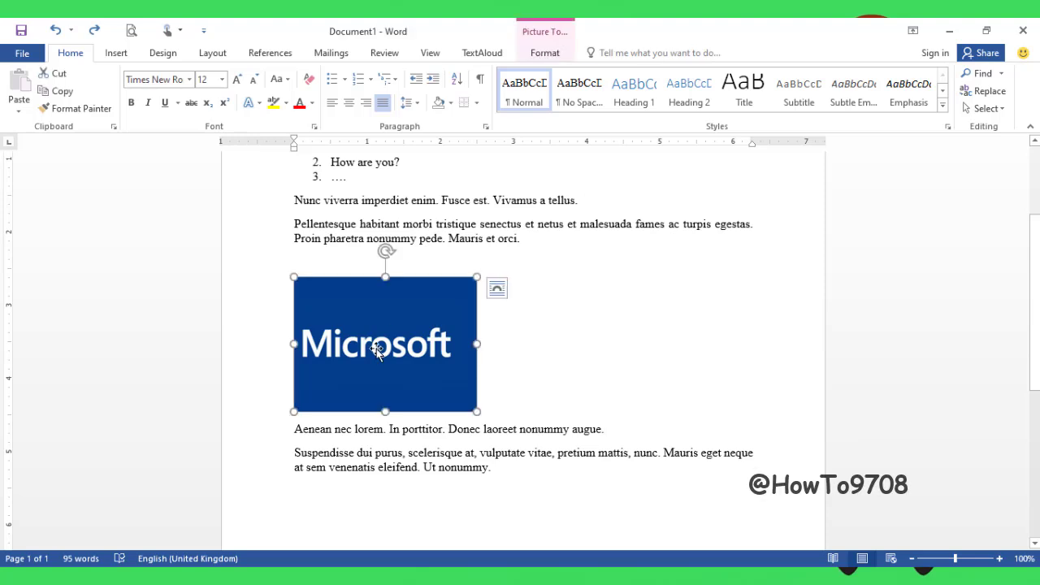
{"action": "left_click", "coordinate": [537, 54]}
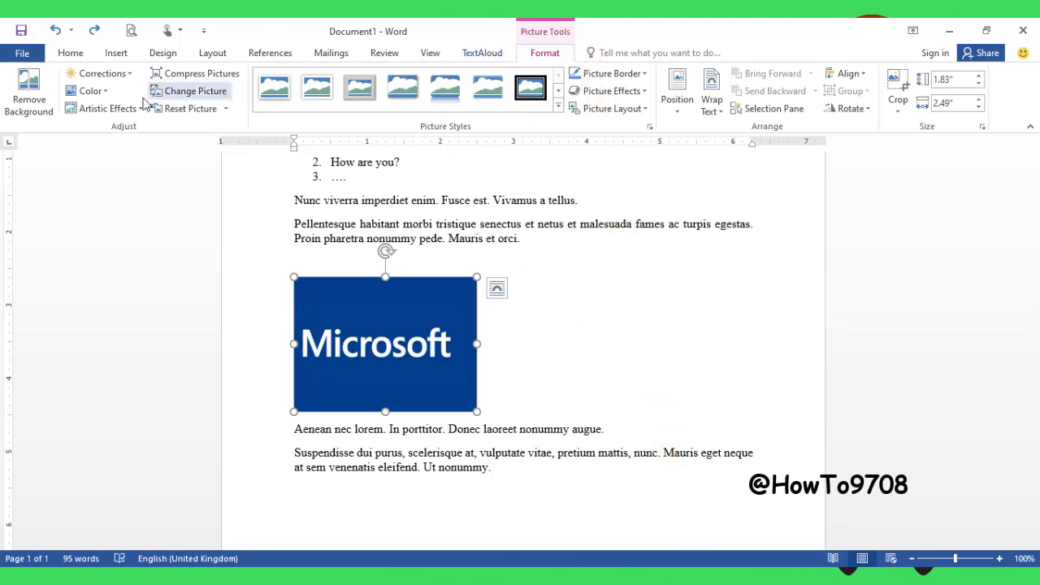
{"action": "left_click", "coordinate": [125, 77]}
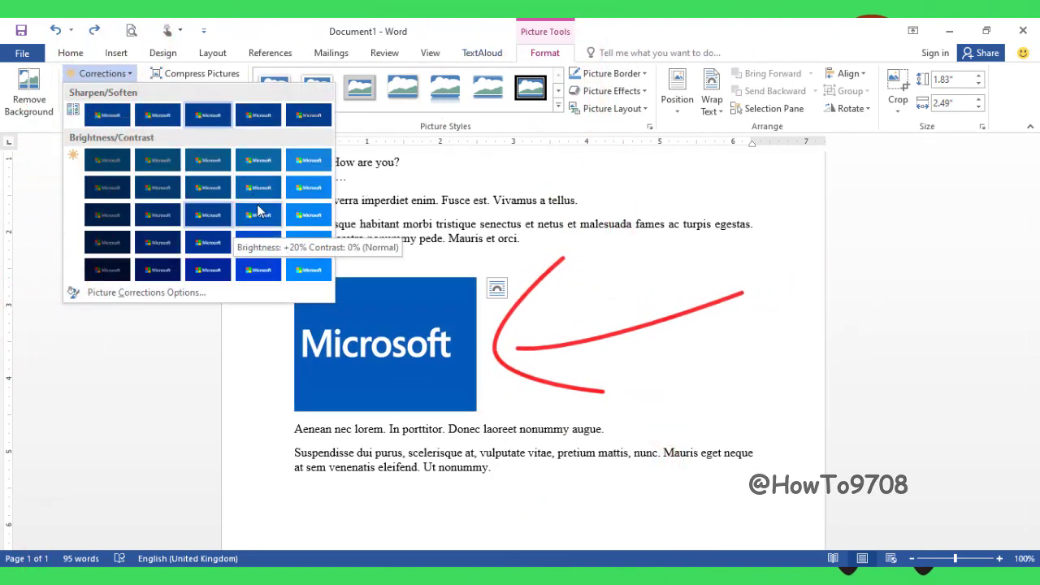
{"action": "left_click", "coordinate": [309, 242]}
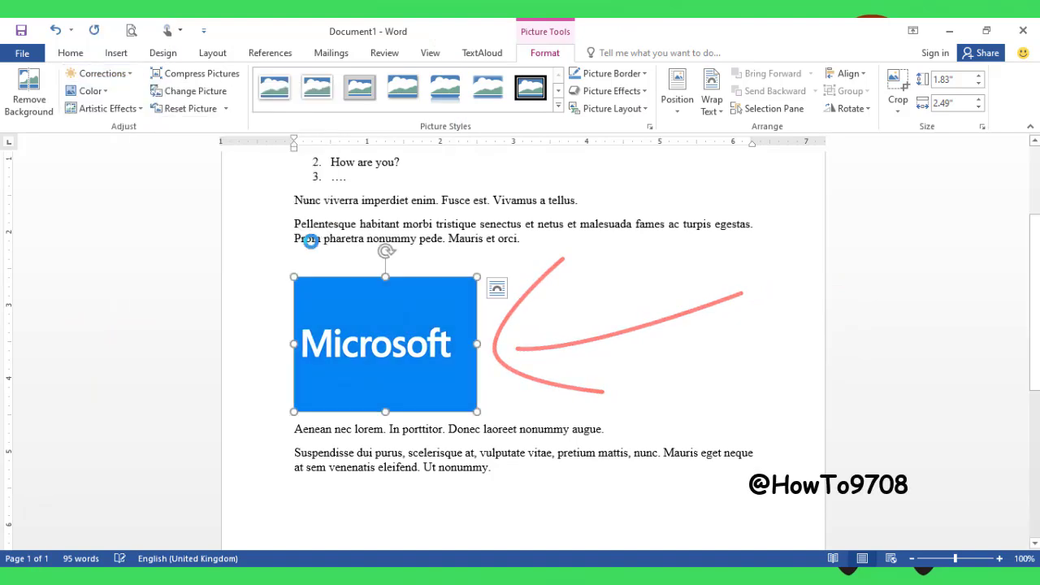
Recolour the logo green and apply the Paint Strokes artistic effect
{"action": "left_click", "coordinate": [91, 91]}
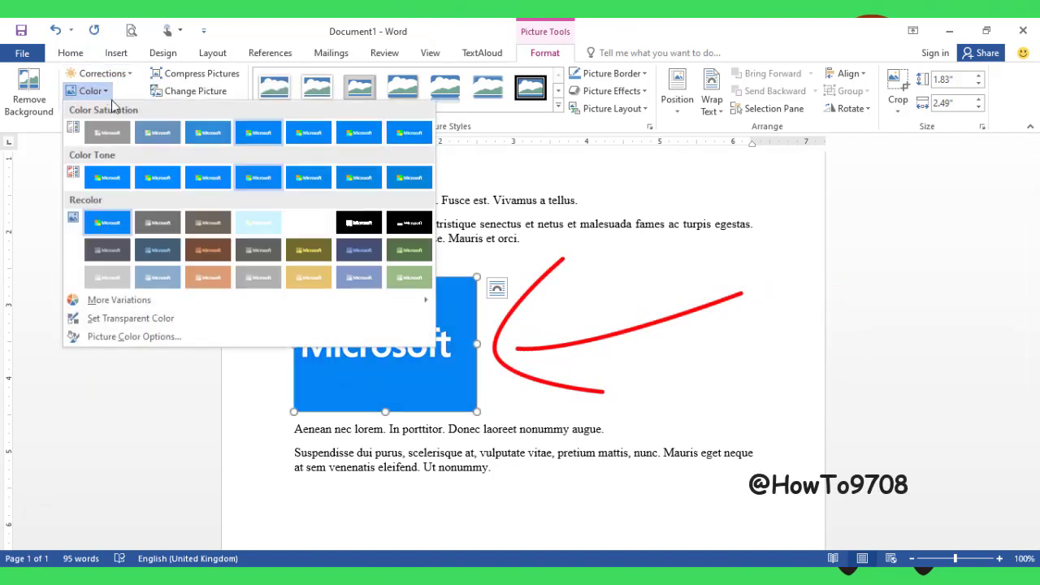
{"action": "left_click", "coordinate": [406, 274]}
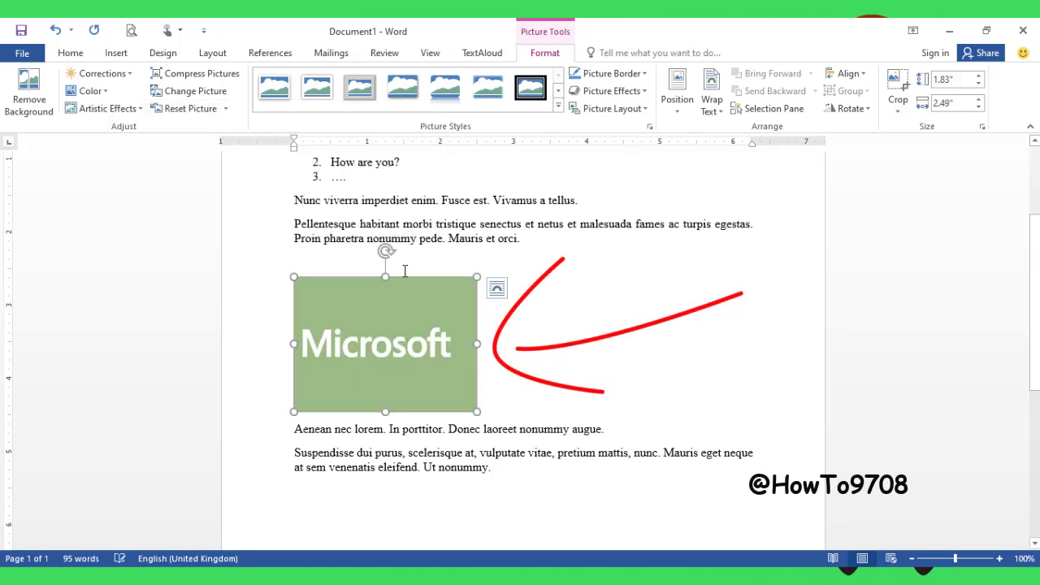
{"action": "left_click", "coordinate": [112, 116]}
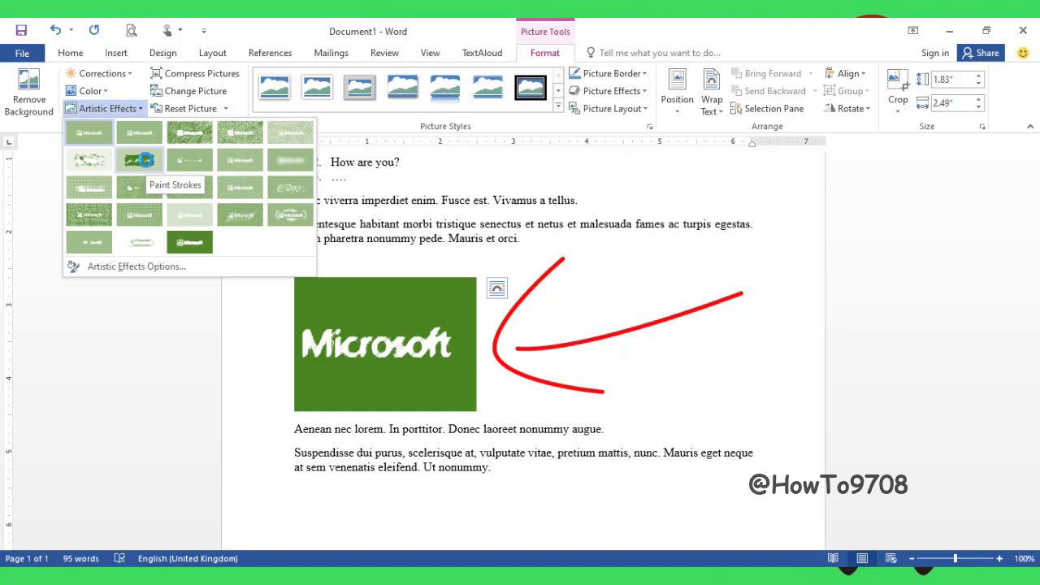
{"action": "left_click", "coordinate": [145, 159]}
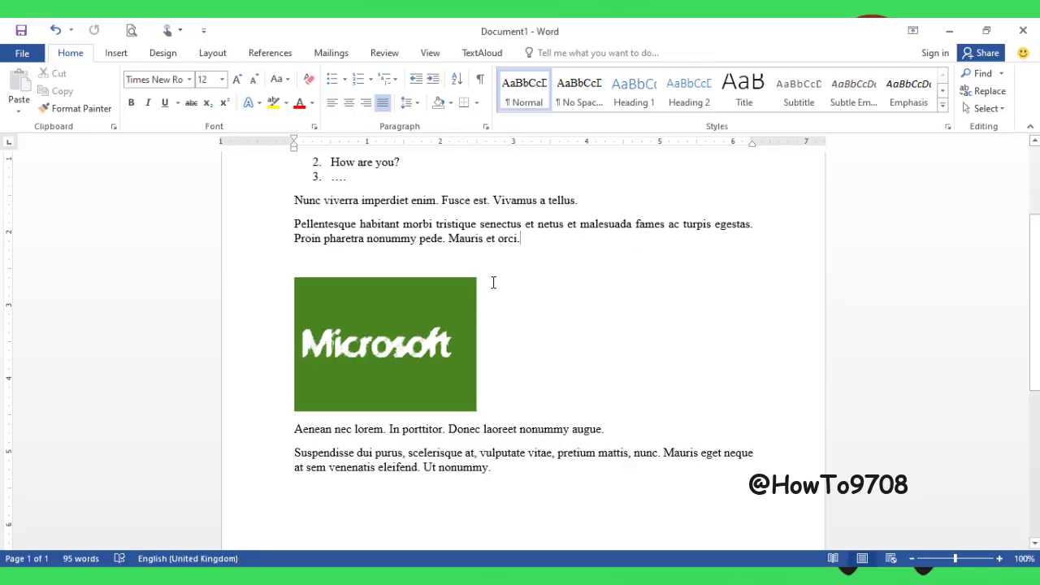
Show the Wrap Text options for the green paint-stroked Microsoft logo
{"action": "left_click", "coordinate": [440, 319]}
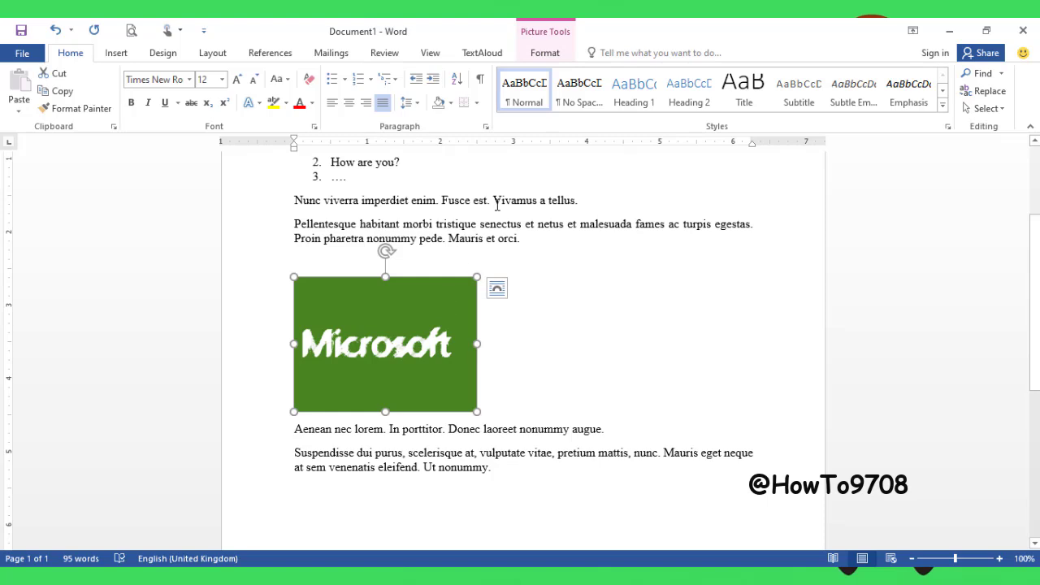
{"action": "left_click", "coordinate": [546, 53]}
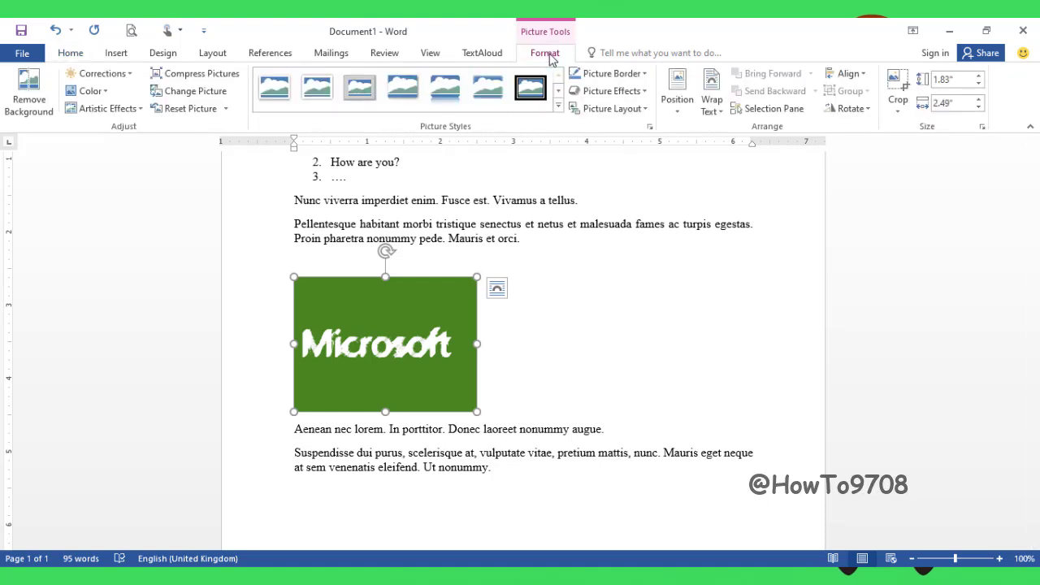
{"action": "left_click", "coordinate": [710, 108]}
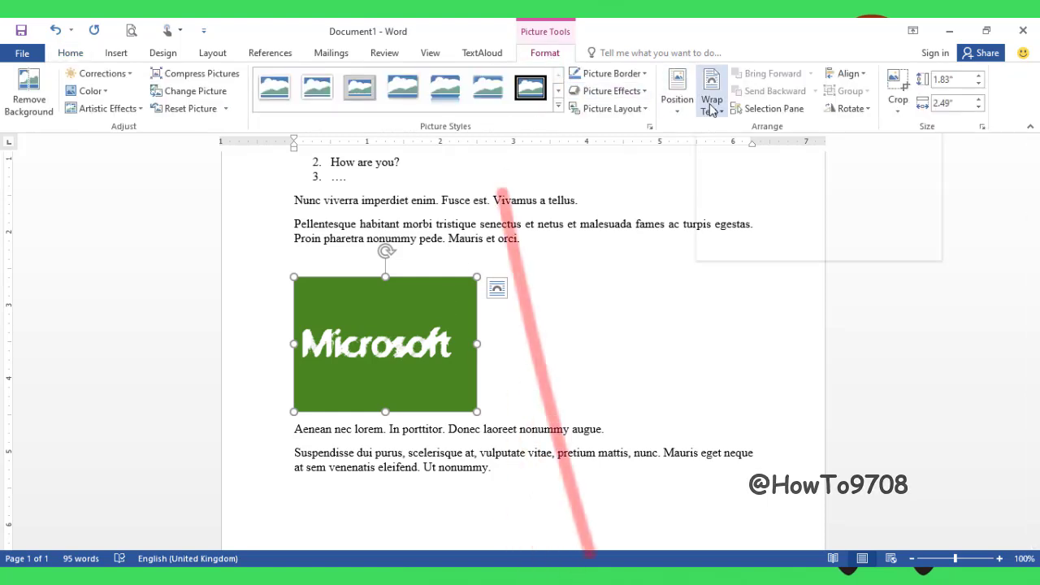